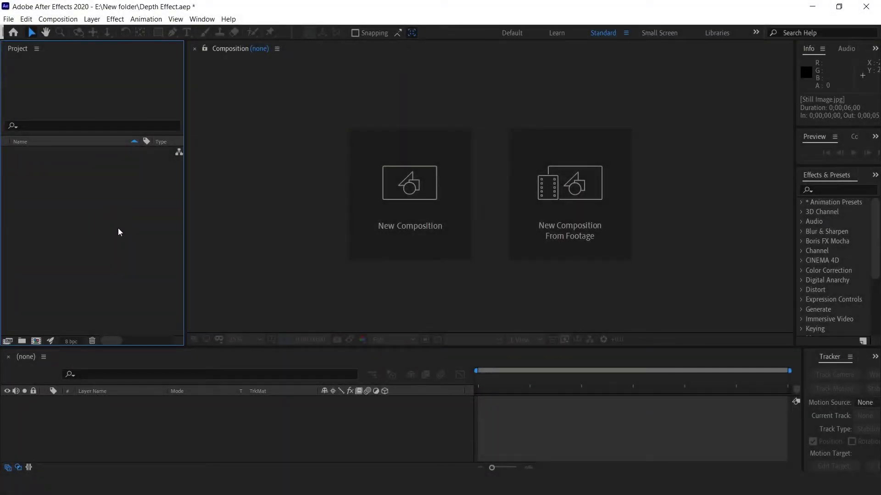
Step: Import Still Image.jpg, build a composition from it, and make the layer 3D
double_click(117, 227)
click(168, 131)
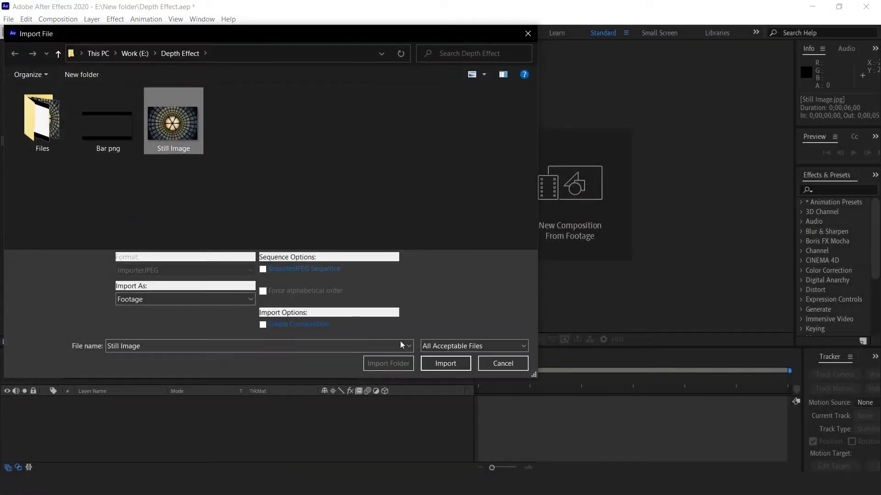
click(444, 365)
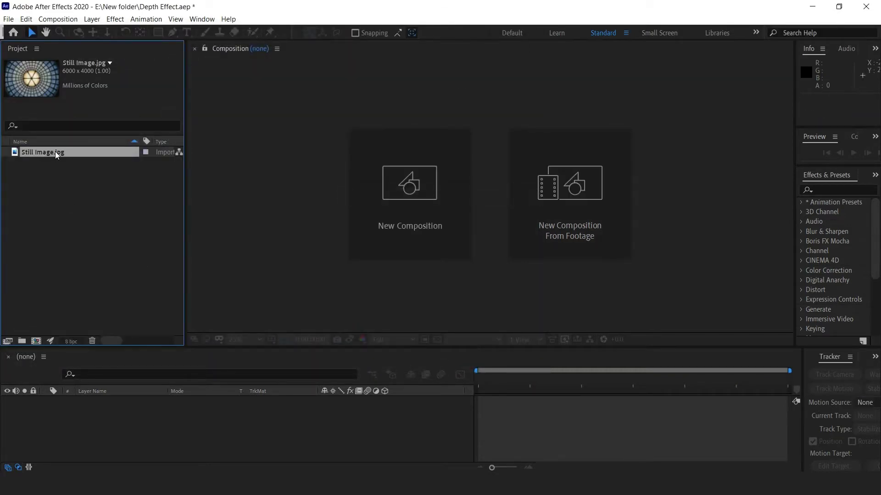
drag(55, 151, 37, 342)
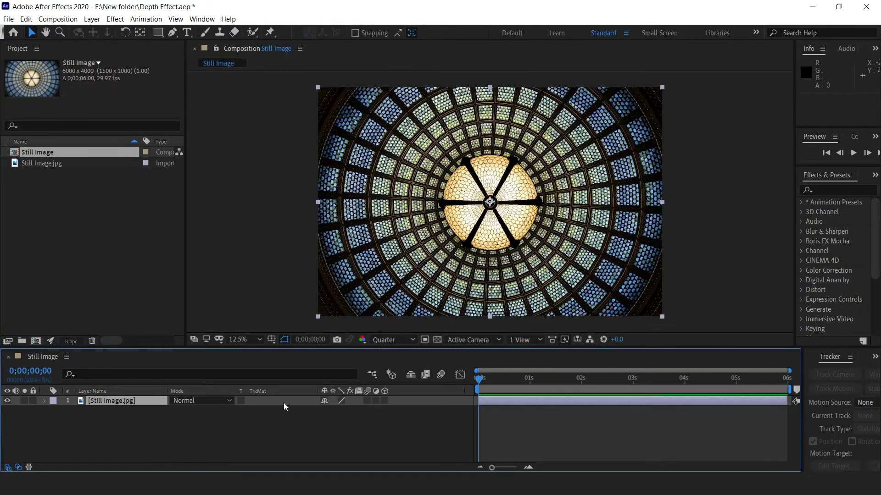
click(290, 401)
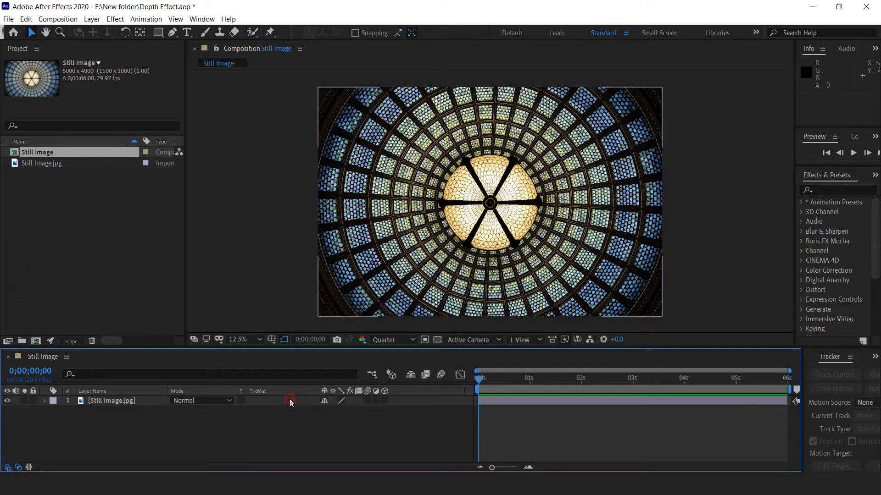
click(385, 402)
Step: Add a new camera layer using the 35mm preset
click(91, 19)
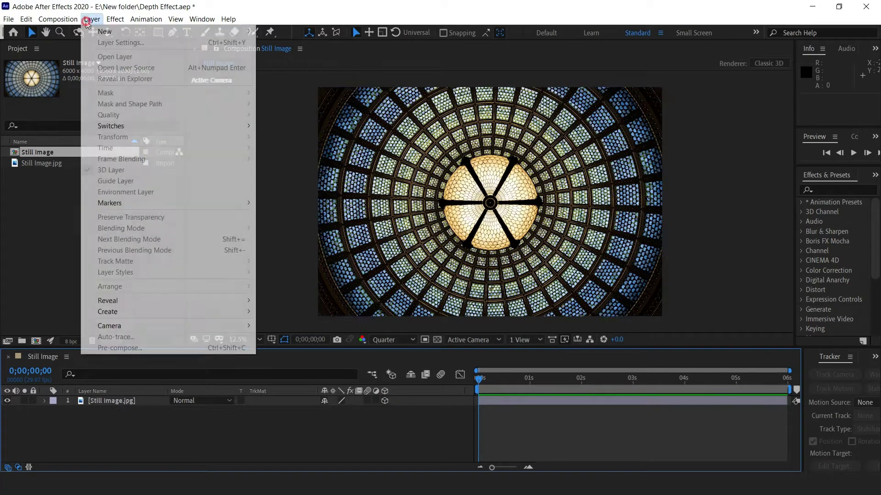
mouse_move(227, 32)
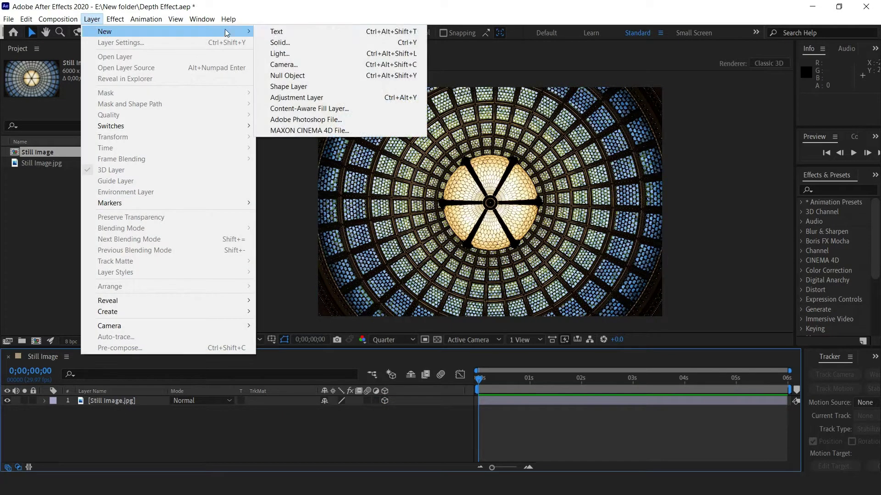
click(291, 65)
click(517, 154)
click(508, 232)
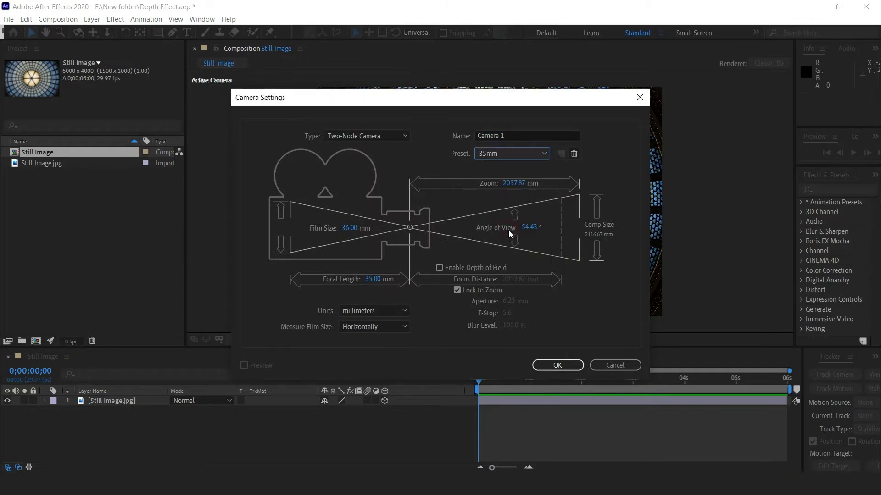
click(560, 366)
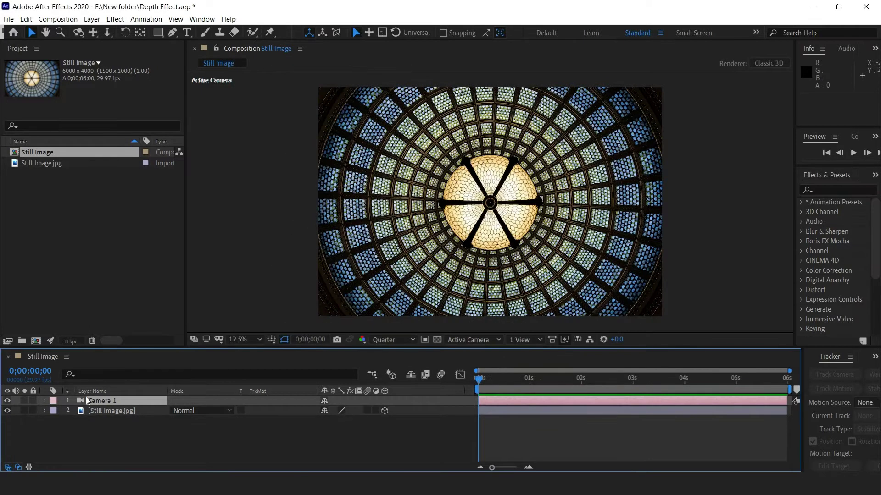
Step: Add starting Position and Z Rotation keyframes on Camera 1, then move to the comp's last frame
key(p)
key(shift+r)
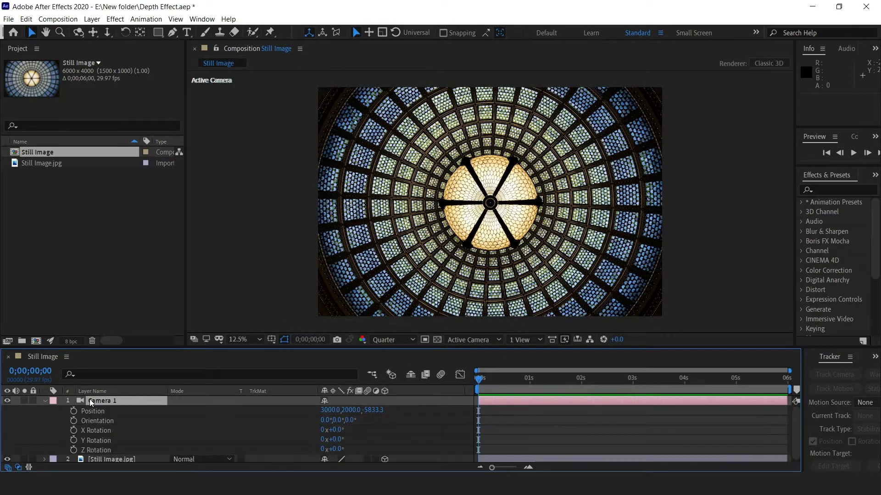
click(72, 410)
click(74, 450)
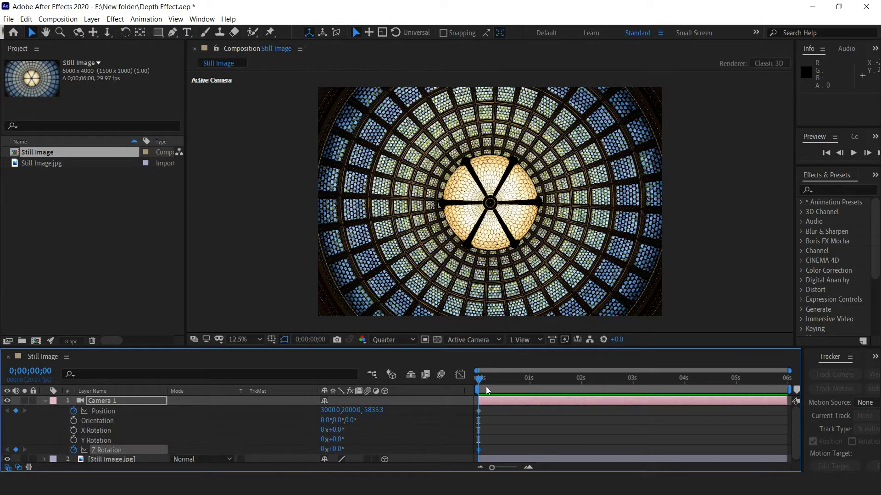
drag(487, 384, 786, 383)
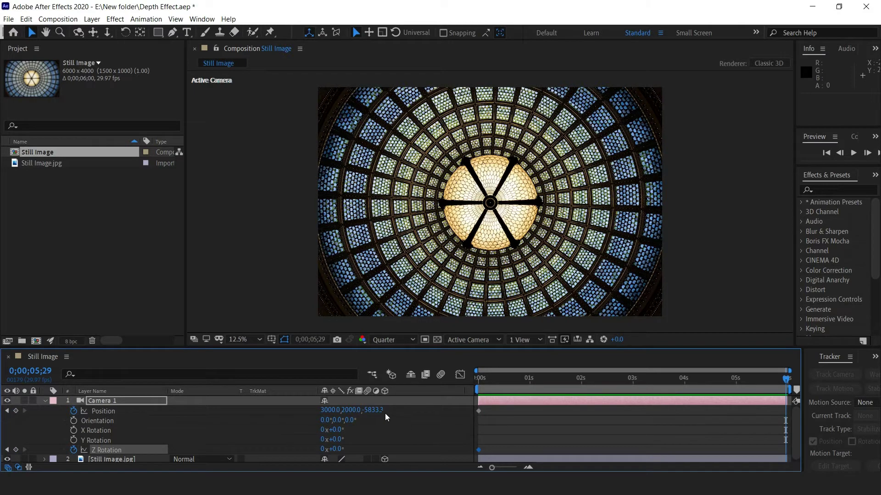
Step: At the end frame, set the camera's Z Position to -5177.3 and Z Rotation to 15°
drag(373, 410, 622, 432)
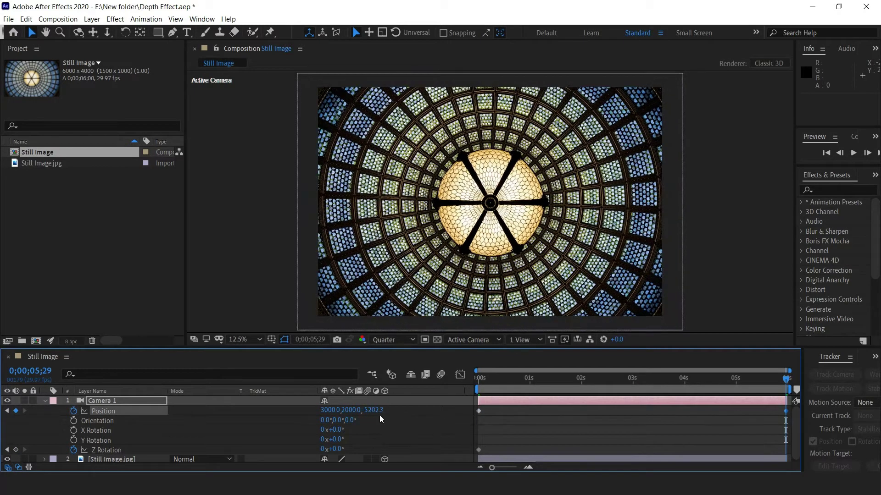
click(373, 410)
text(-5177.3)
key(Return)
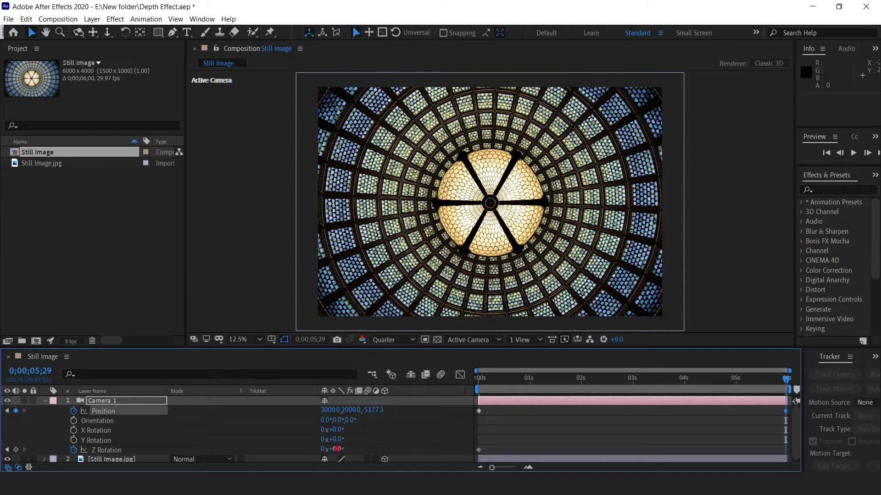
click(336, 449)
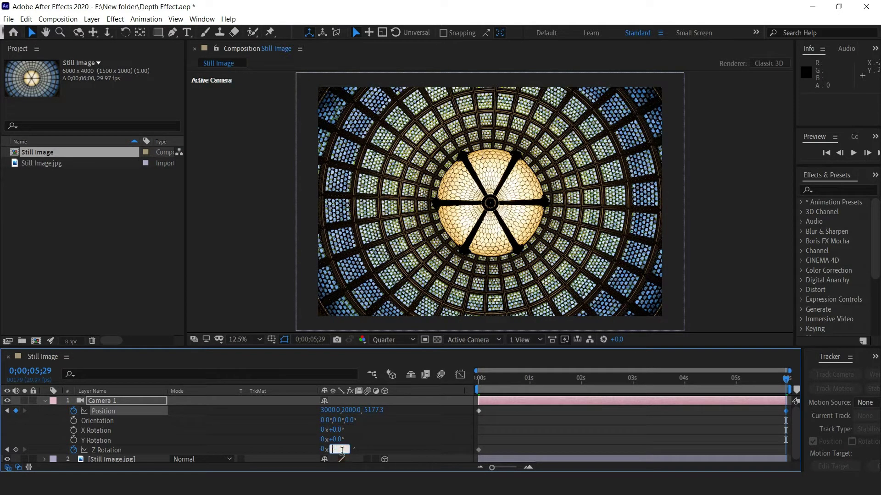
text(15)
key(Return)
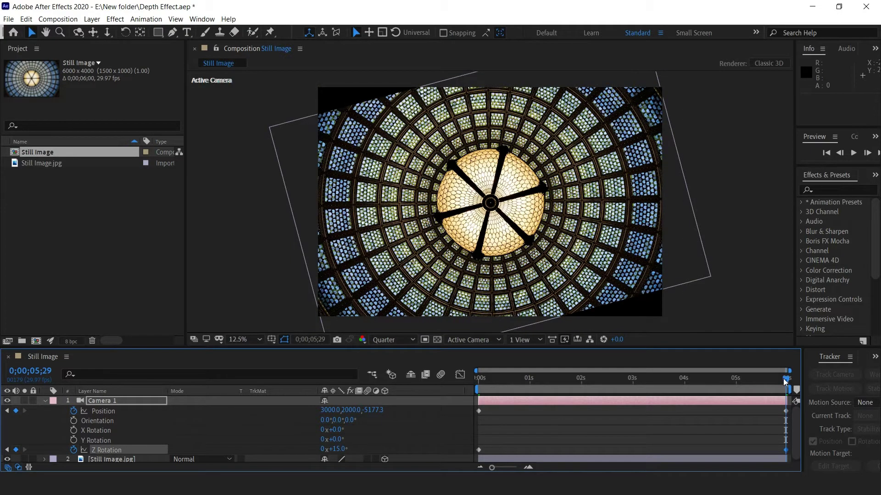
Step: Preview the camera move from the start and collapse the camera's properties
drag(785, 381, 550, 385)
key(space)
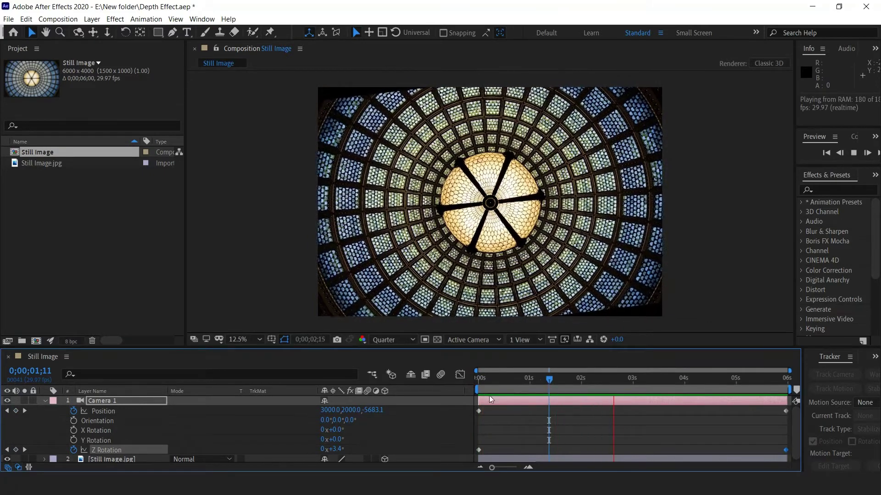
click(45, 401)
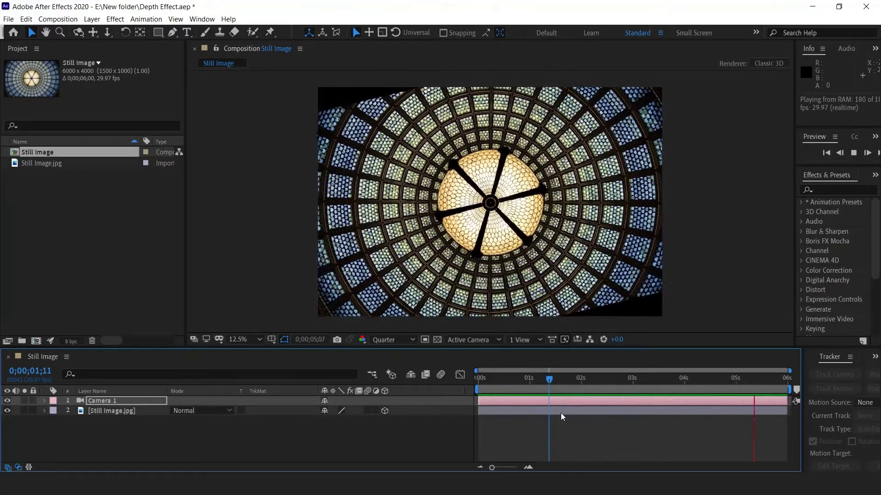
click(106, 410)
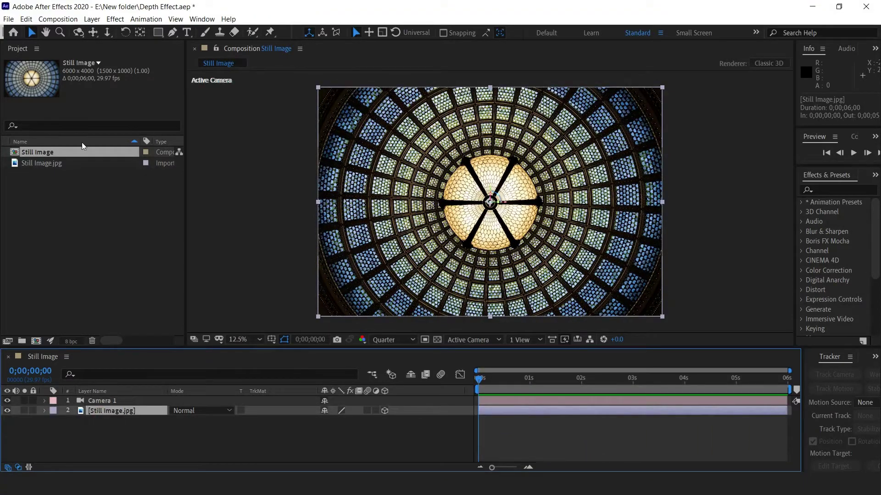
Step: Apply Optics Compensation with a keyframed Field Of View of 22 and Reverse Lens Distortion on
click(115, 19)
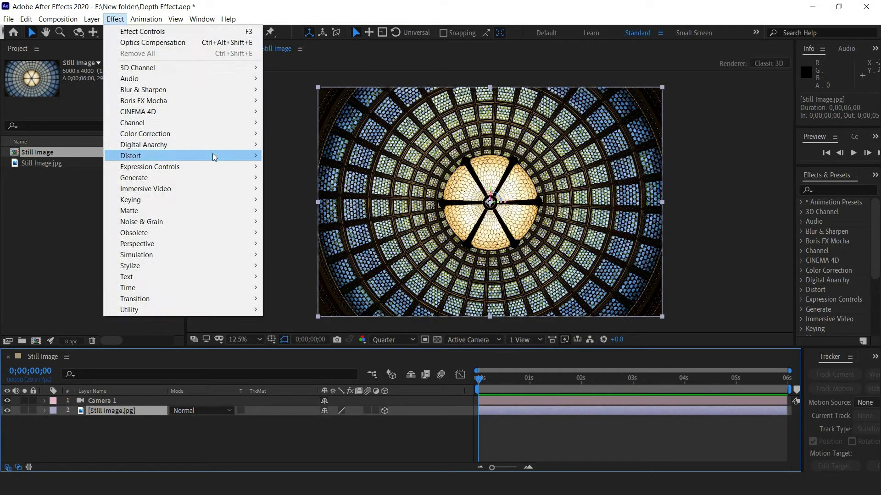
mouse_move(213, 154)
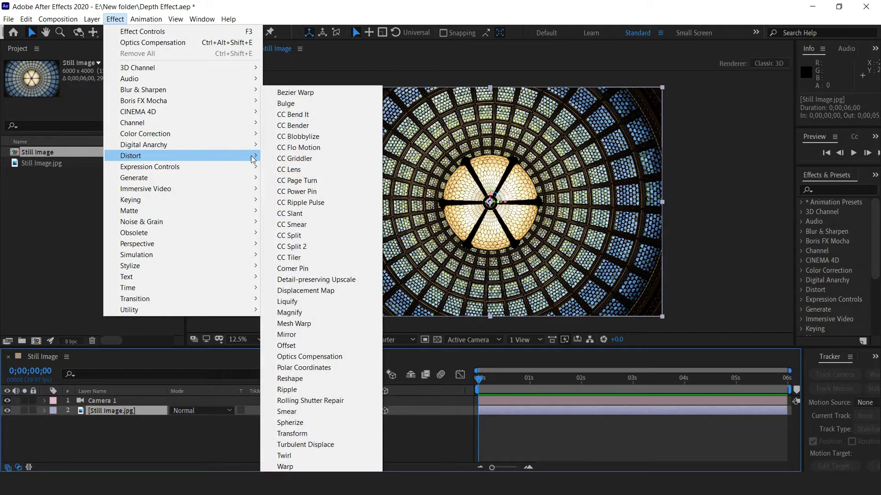
click(316, 357)
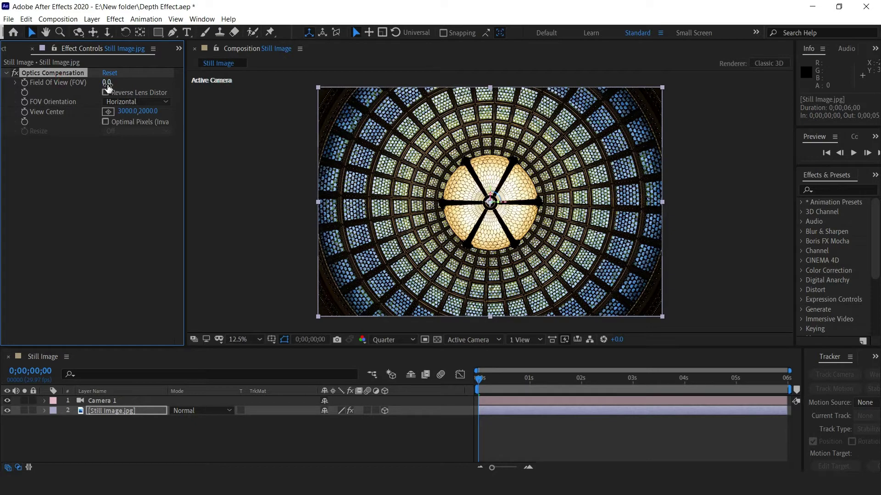
drag(108, 82, 138, 84)
click(111, 81)
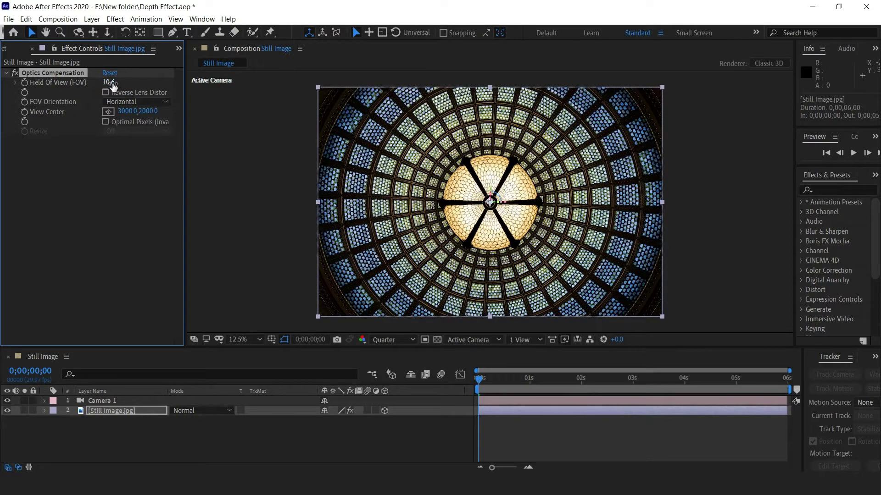
text(22)
key(Return)
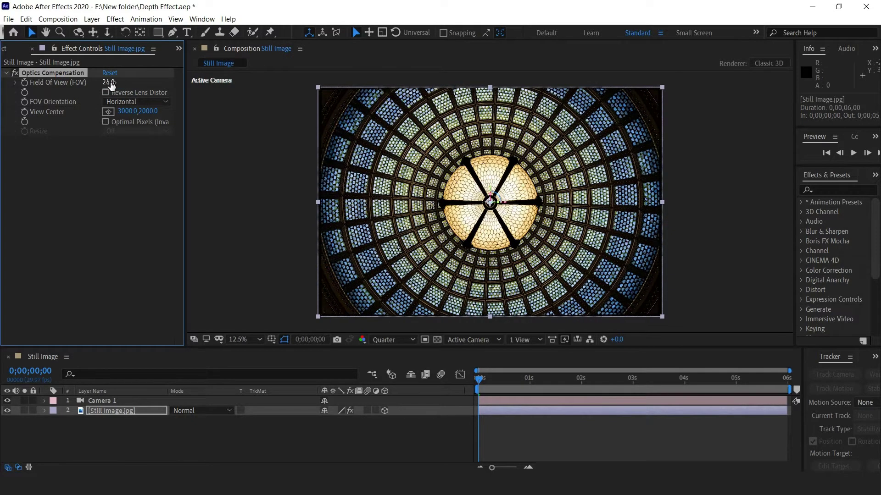
click(25, 84)
click(104, 91)
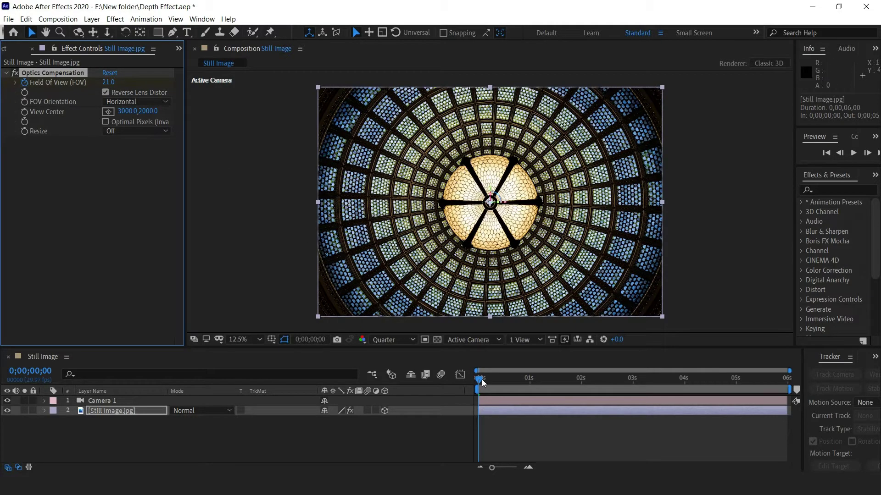
Step: Later in the timeline, set the Optics Compensation Field Of View to 21
drag(479, 379, 788, 386)
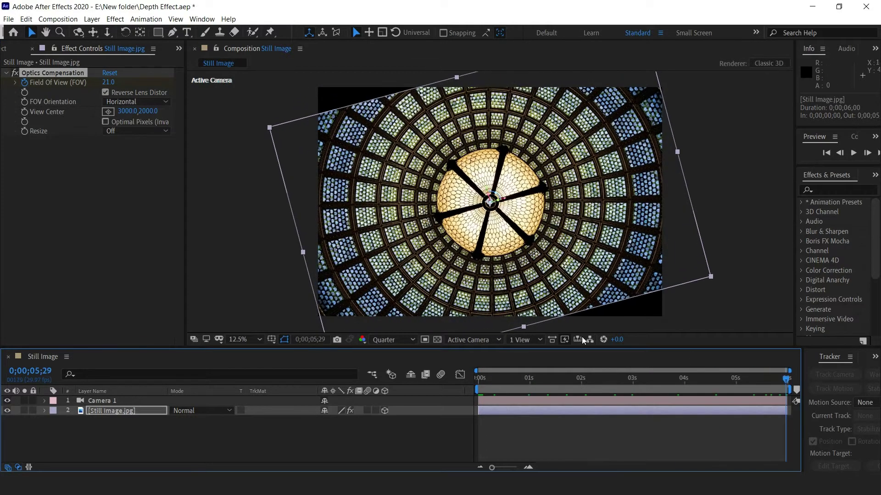
click(109, 82)
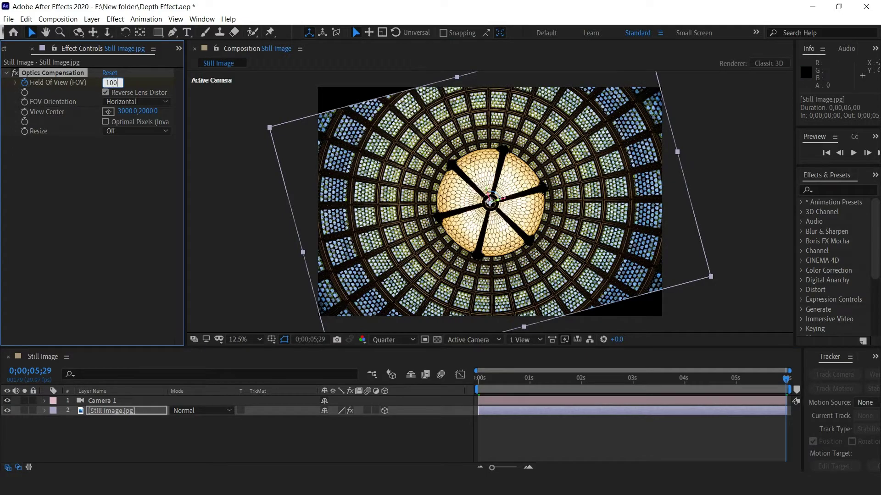
key(Return)
Step: Preview the animation, zooming in and out on the dome, then return to the first frame
key(space)
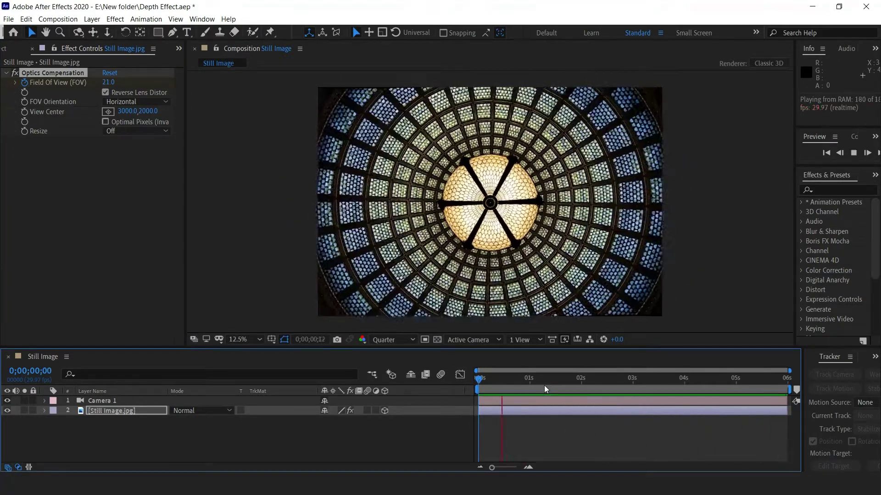
key(period)
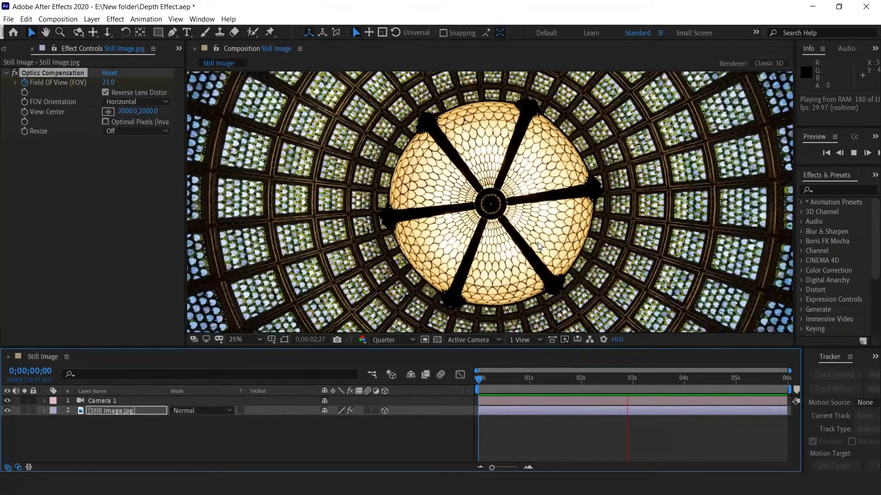
key(comma)
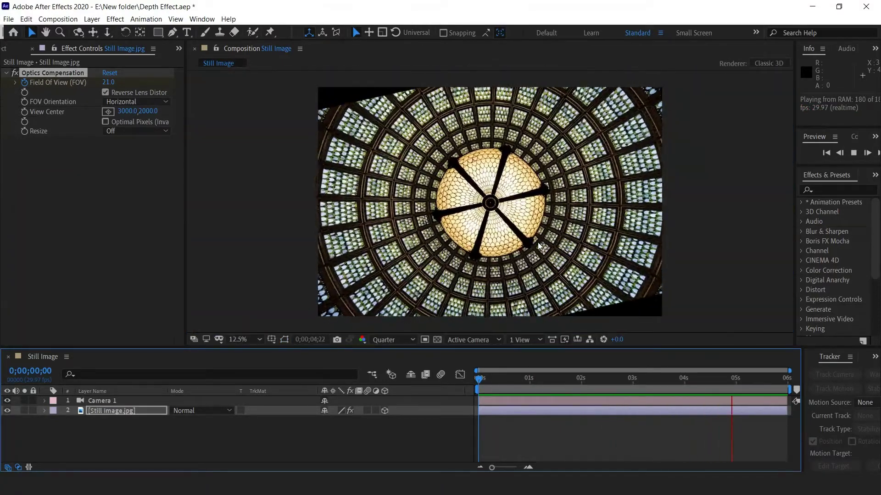
key(space)
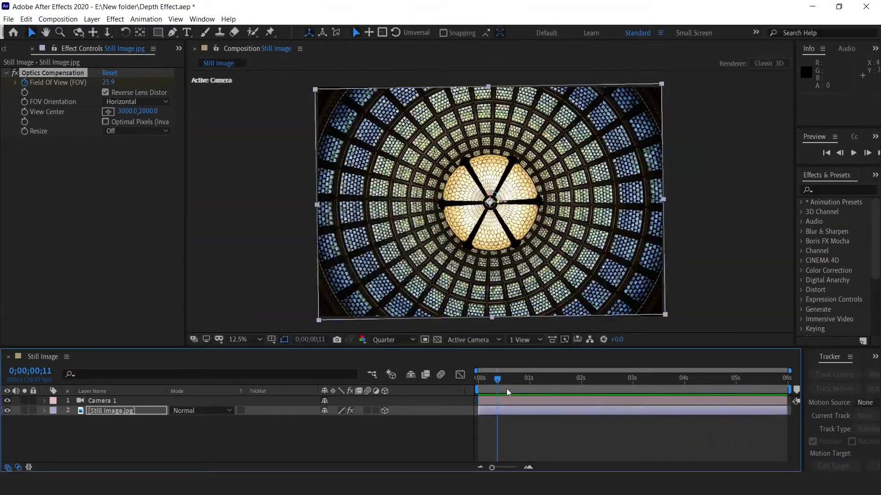
drag(497, 378, 472, 381)
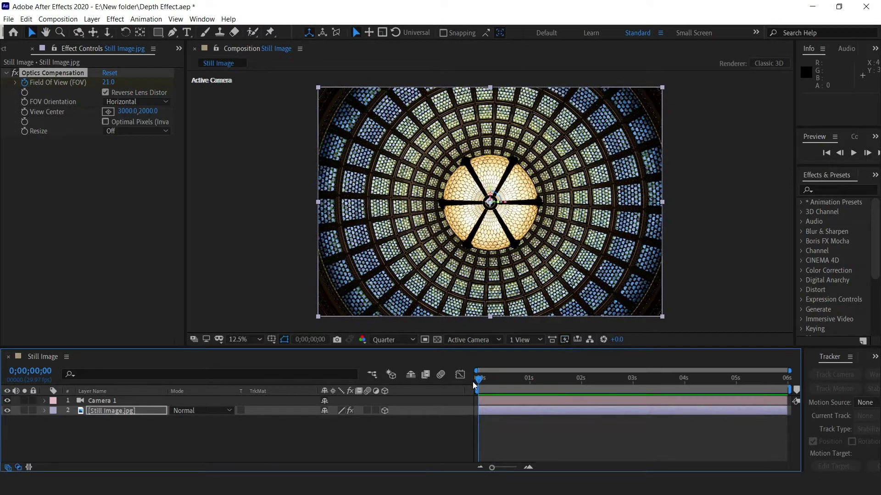
click(109, 401)
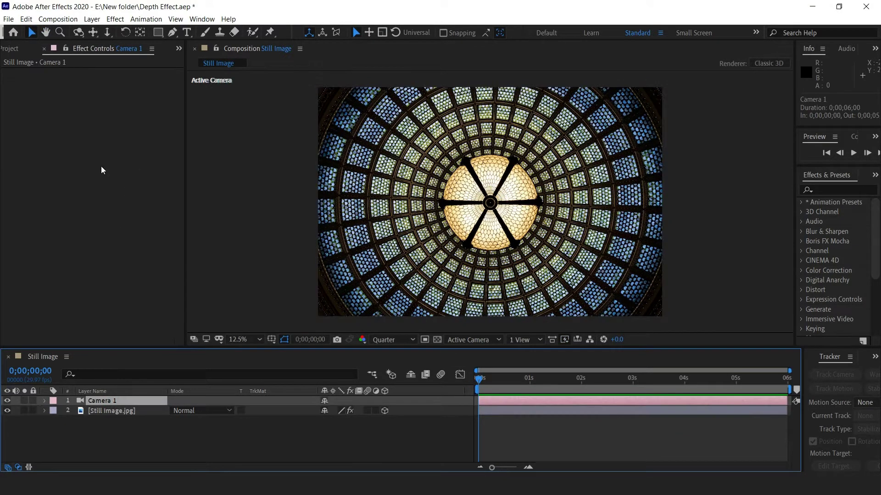
Step: Add a new solid layer named 'Depth' to the Still Image comp
click(91, 19)
mouse_move(215, 31)
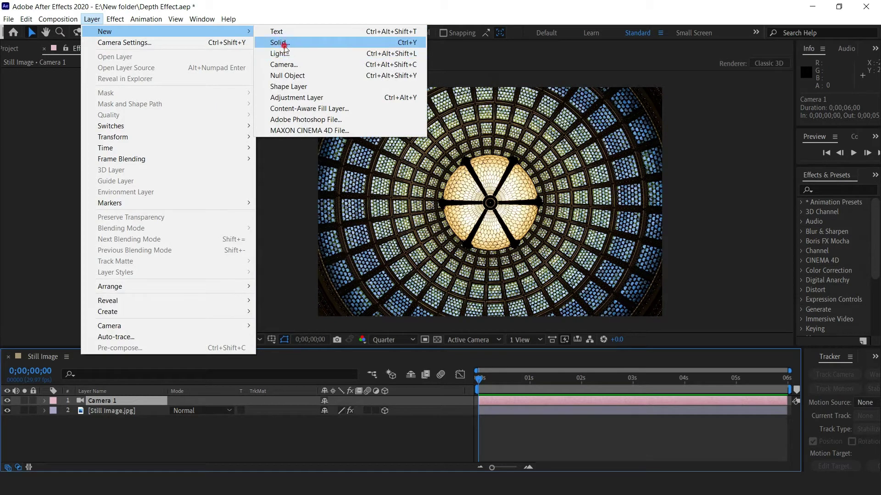
click(284, 44)
text(Dept)
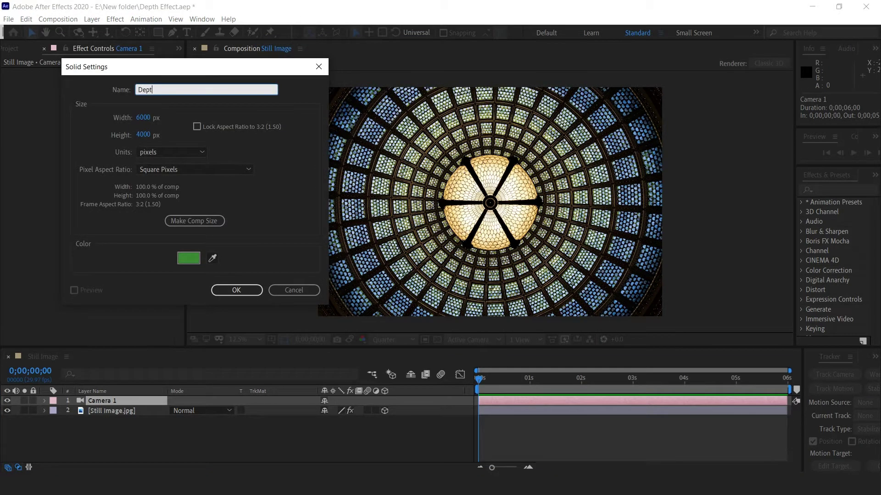
text(h)
key(Return)
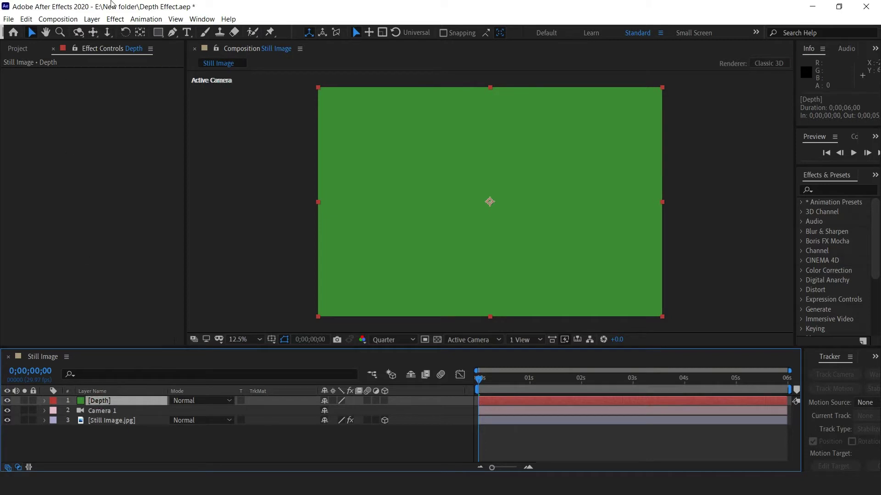
click(115, 18)
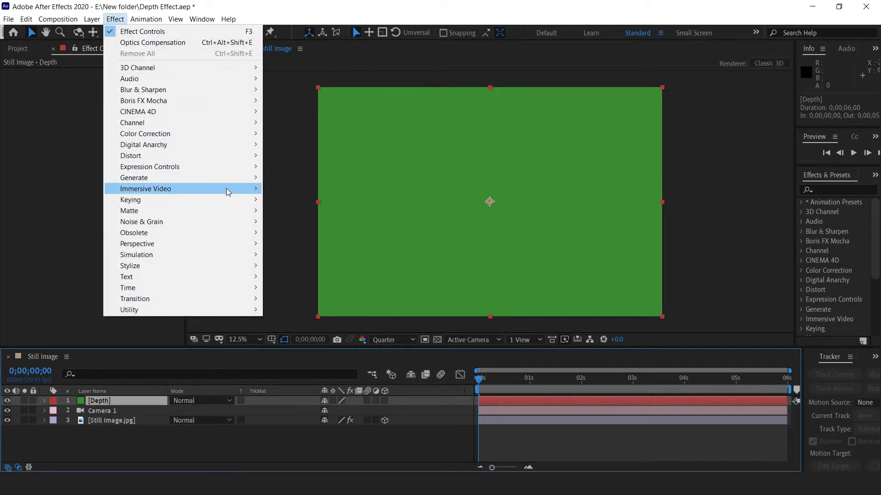
Step: Apply the Gradient Ramp effect from Generate to the Depth solid
mouse_move(226, 178)
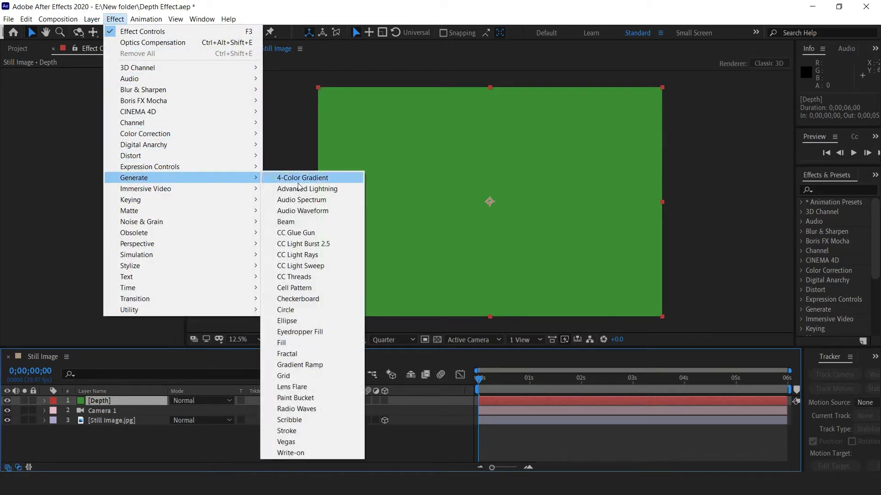
click(320, 365)
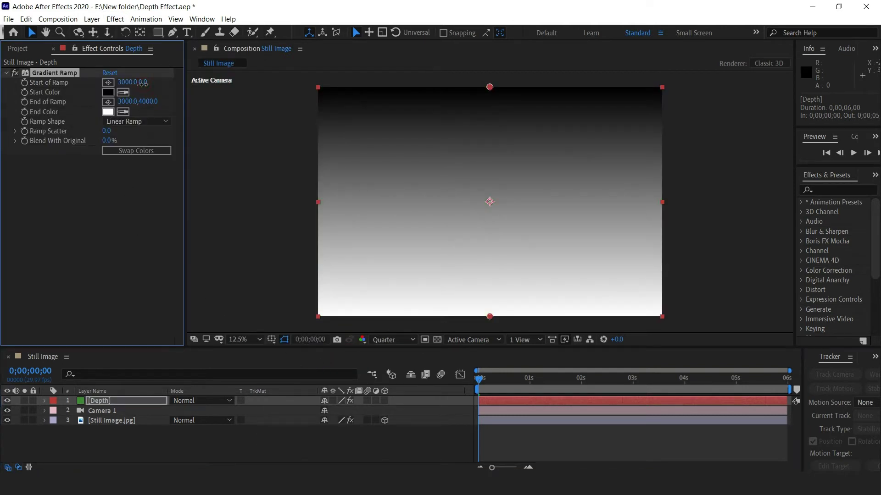
click(138, 123)
Step: Make the Depth ramp radial with start Y 1900, end Y 5400, and colours swapped to a white centre
click(128, 144)
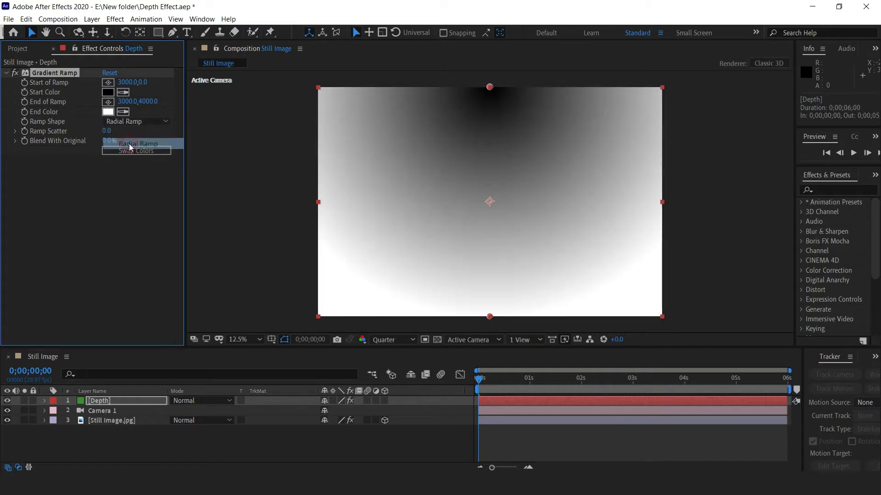
drag(215, 87, 521, 99)
click(150, 82)
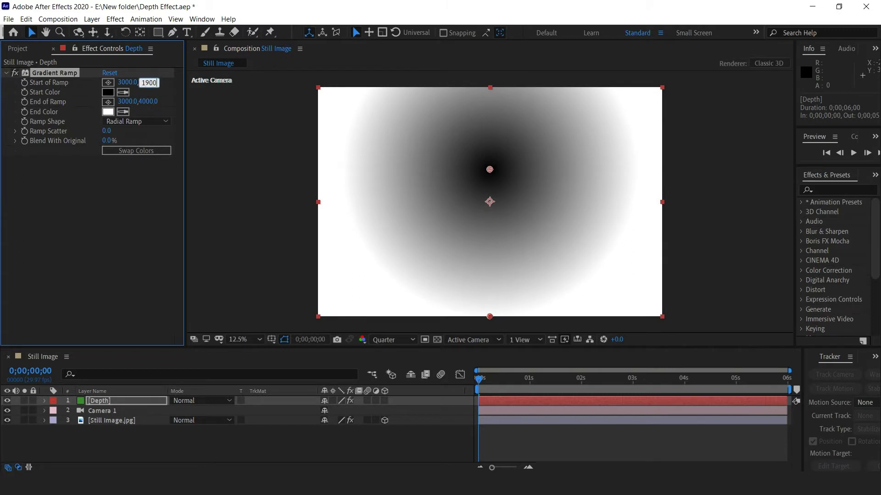
text(1900)
key(Return)
drag(164, 87, 184, 95)
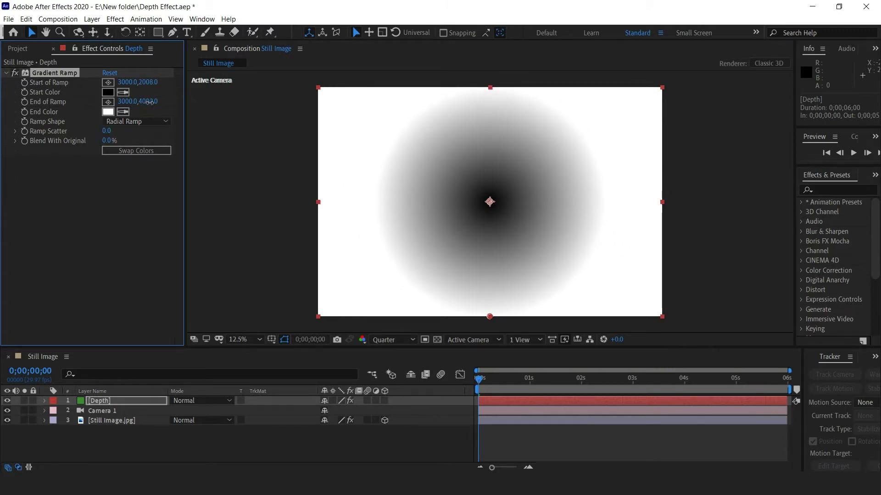
drag(149, 102, 216, 102)
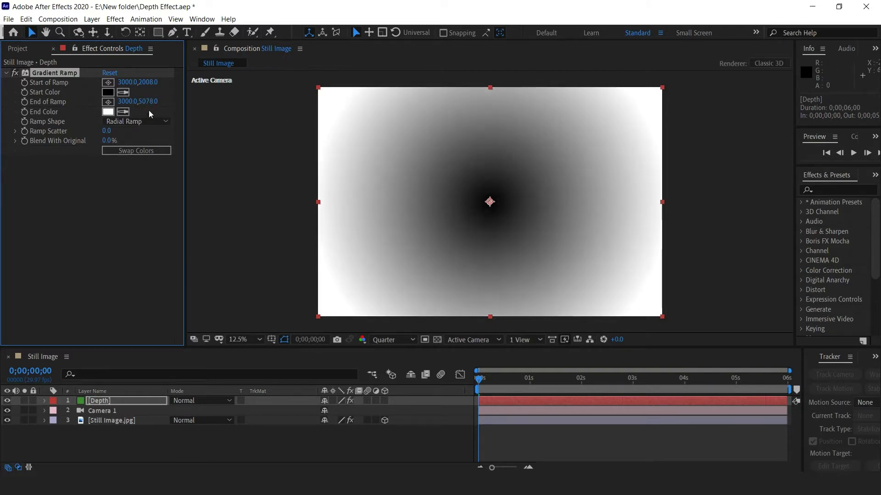
key(Return)
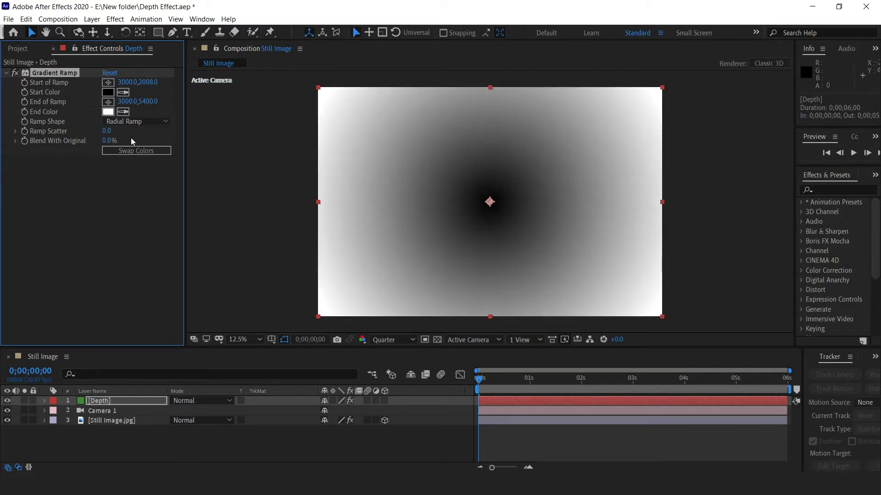
click(128, 152)
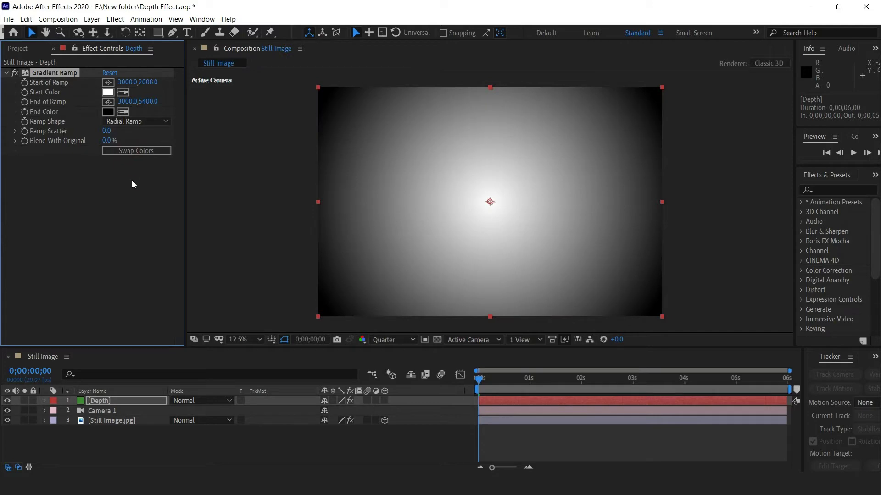
click(102, 403)
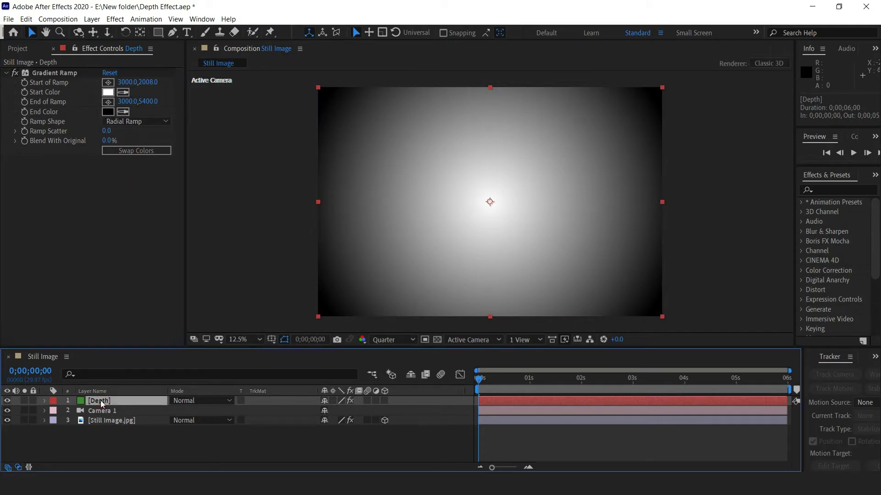
Step: Hide the Depth layer and add an adjustment layer named 'Camera lens blur'
click(6, 401)
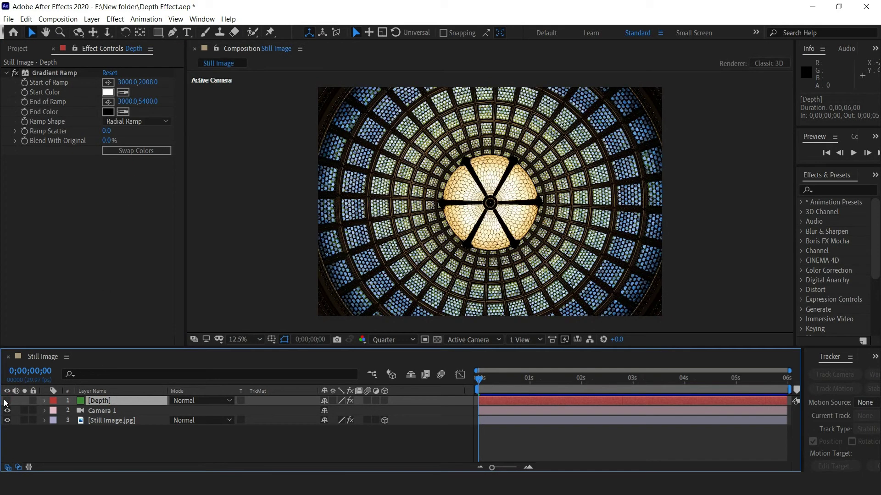
click(92, 19)
mouse_move(121, 31)
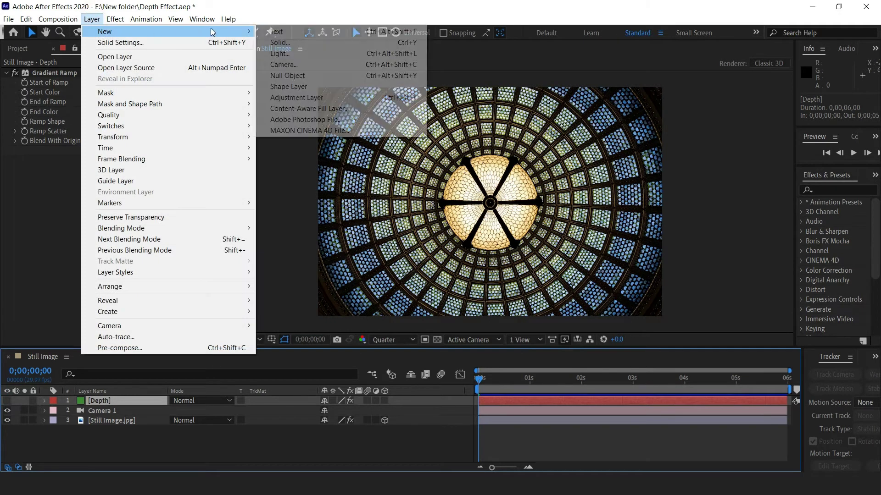
click(323, 98)
right_click(133, 399)
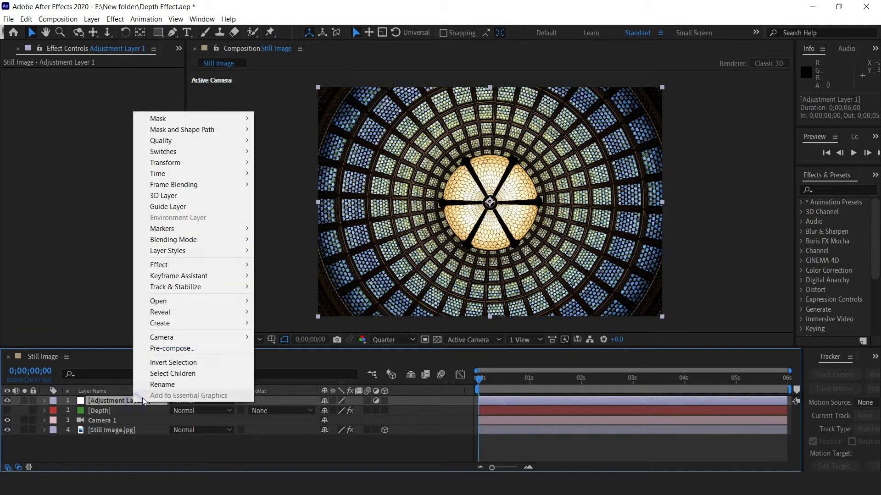
click(152, 385)
text(Camera lens blur)
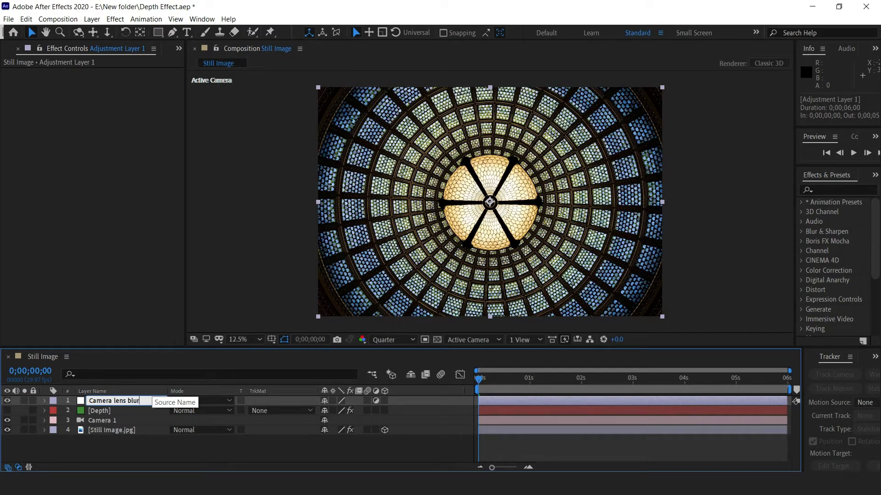
key(Return)
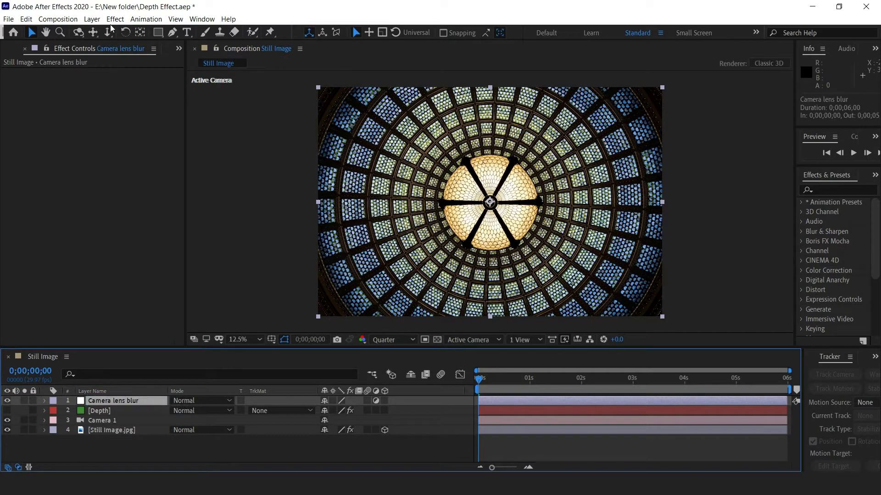
Step: Apply Camera Lens Blur to the adjustment layer with a Blur Radius of 32
click(115, 19)
mouse_move(142, 90)
click(307, 100)
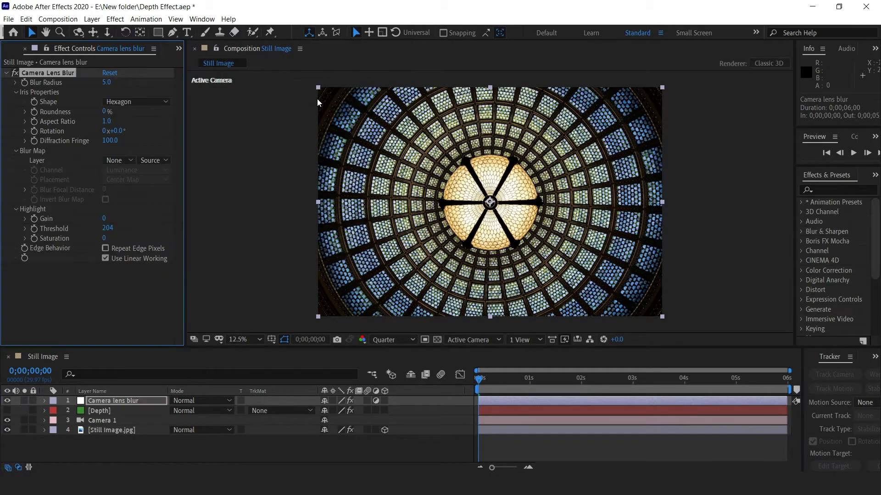
drag(109, 82, 127, 82)
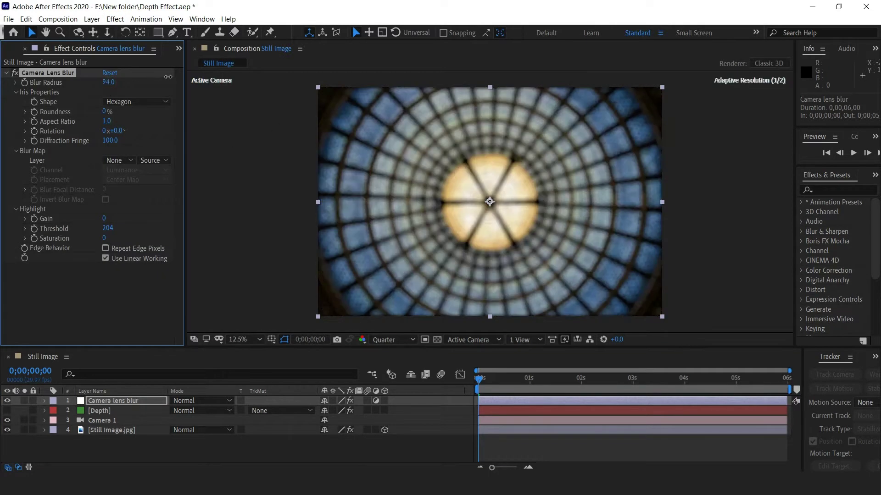
click(111, 82)
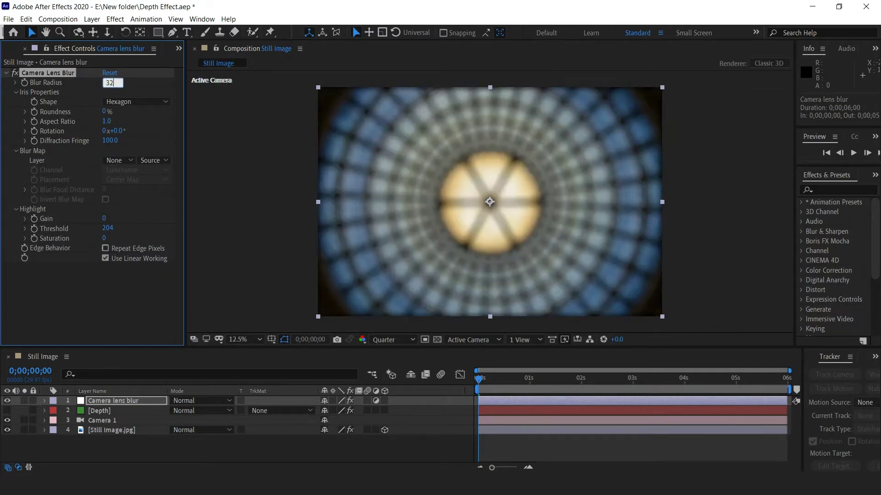
text(32)
key(Return)
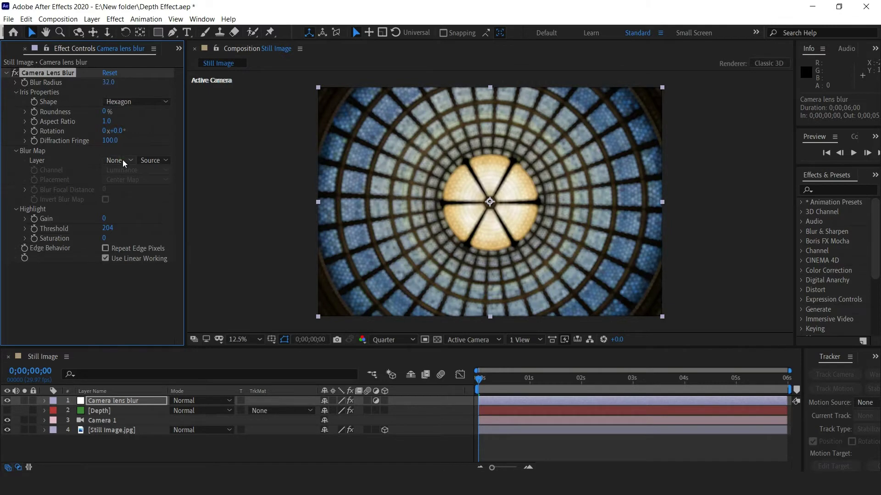
Step: Set the lens blur's Blur Map Layer to Depth
click(124, 161)
click(123, 196)
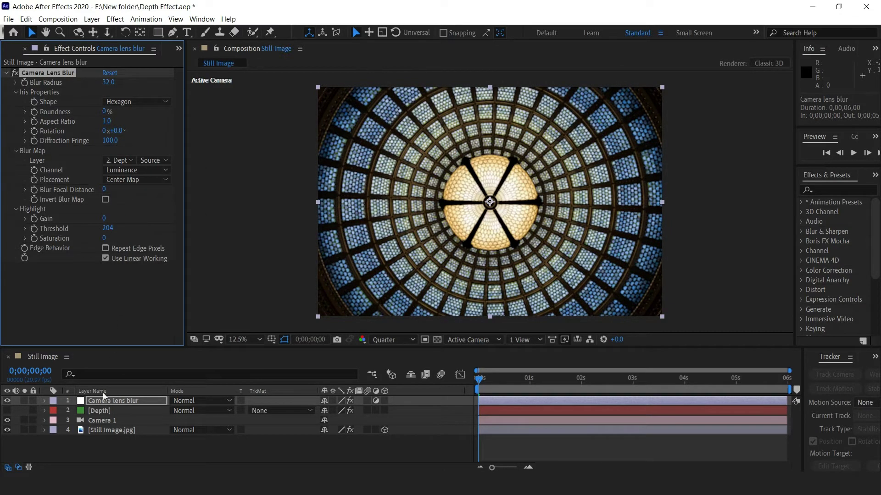
click(99, 411)
right_click(98, 411)
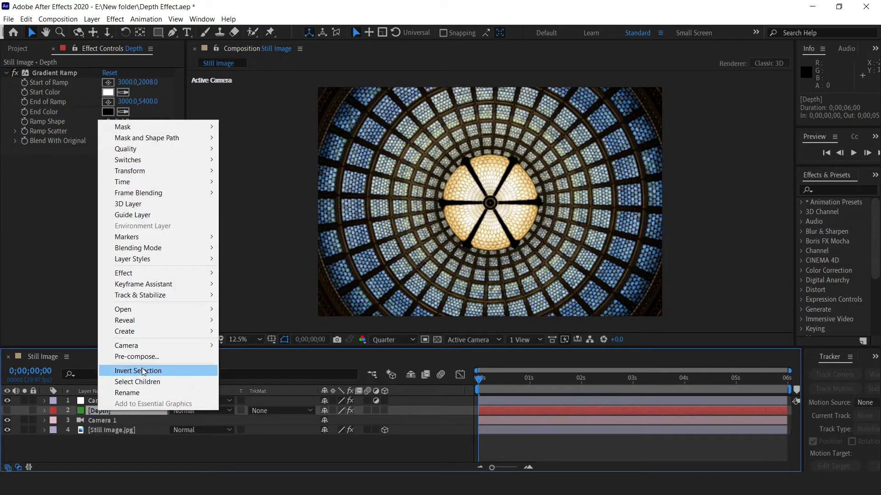
Step: Pre-compose Depth into 'Depth Comp rc' and move it to the top of the layer stack
click(119, 356)
click(503, 143)
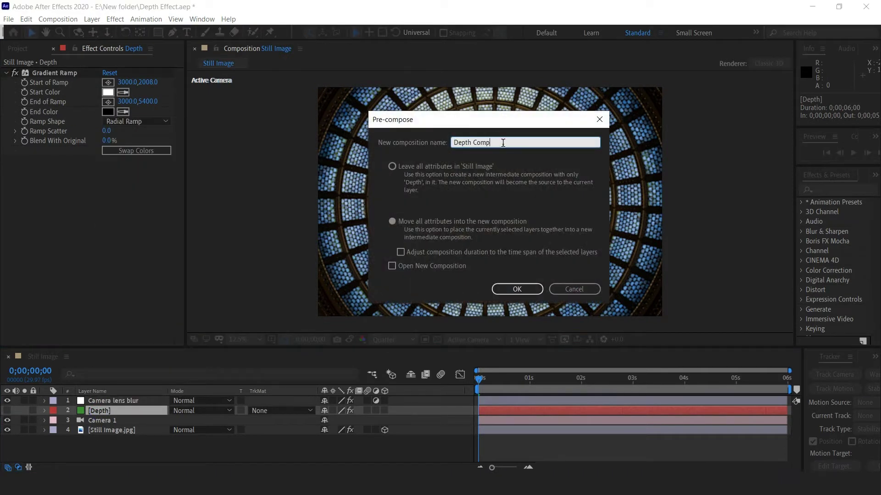
text(rc)
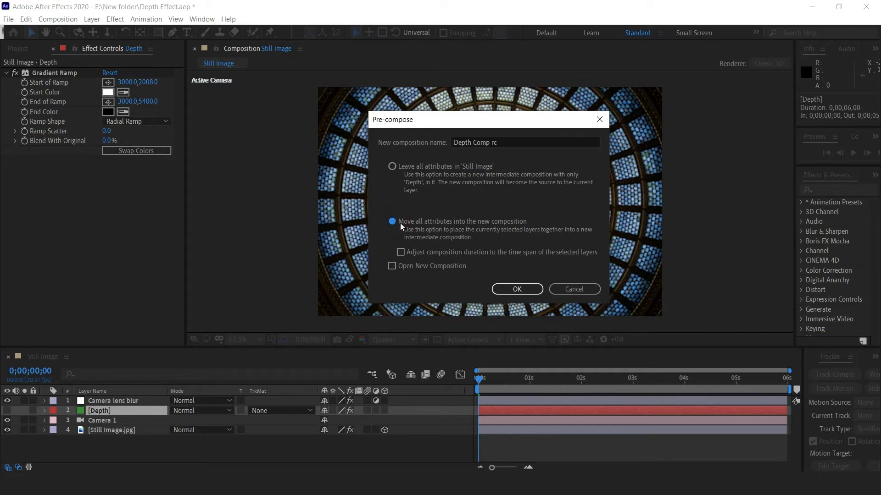
click(516, 289)
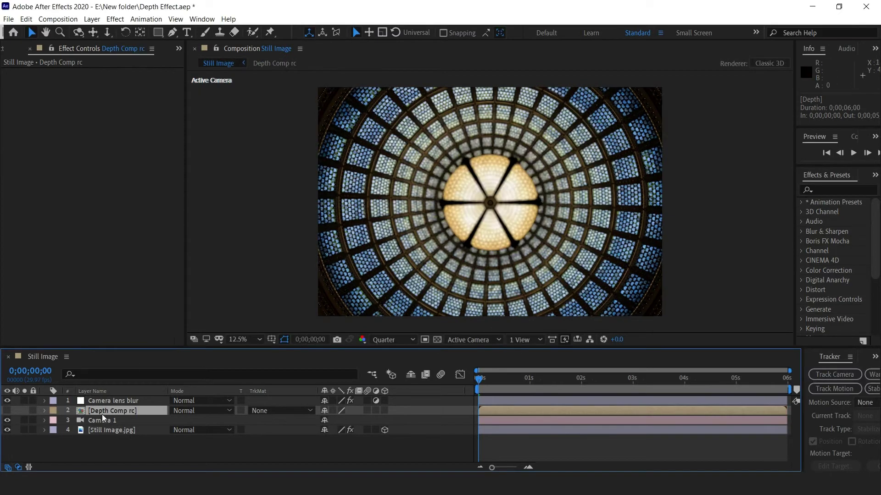
drag(105, 414, 107, 398)
Step: Turn on Invert Blur Map for the Camera lens blur layer and preview the result
click(109, 410)
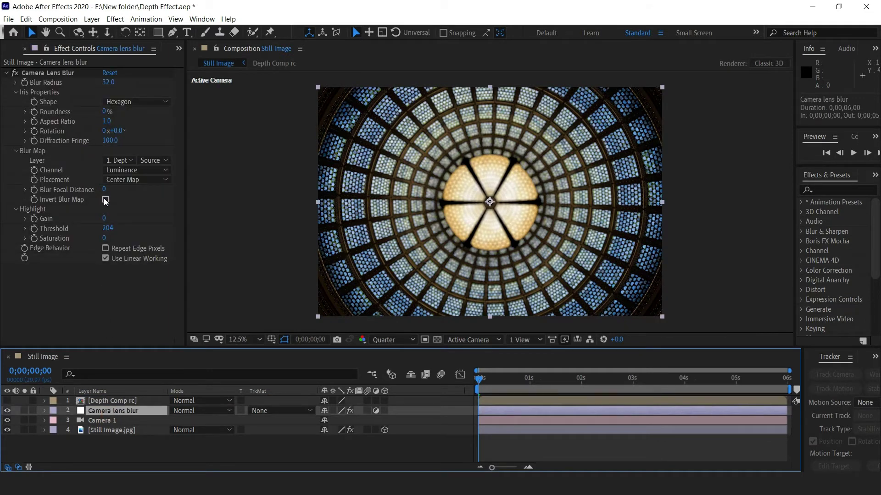
click(105, 200)
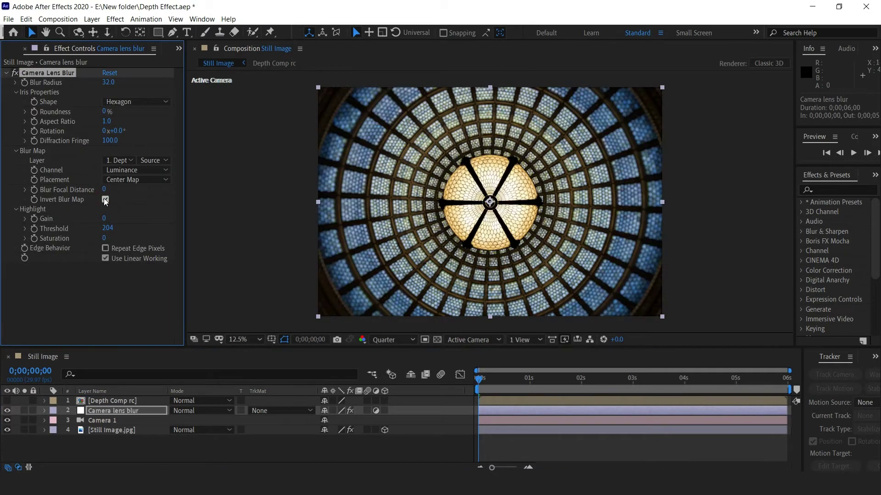
click(485, 380)
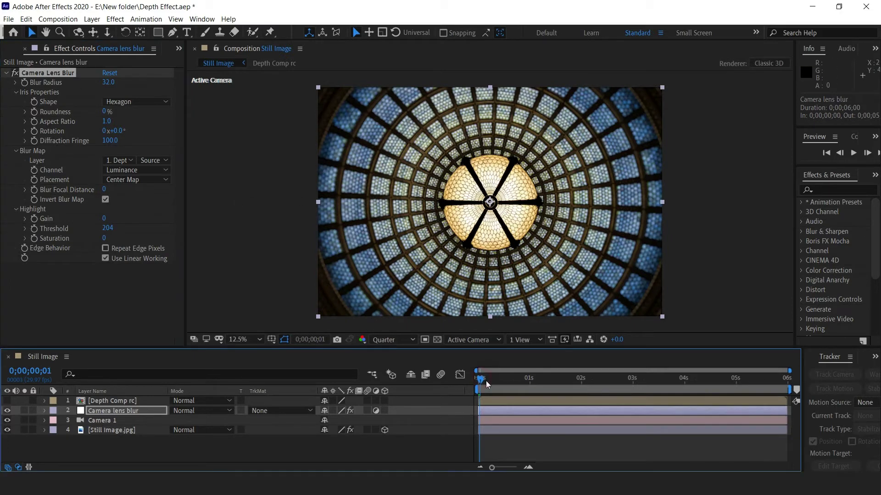
key(space)
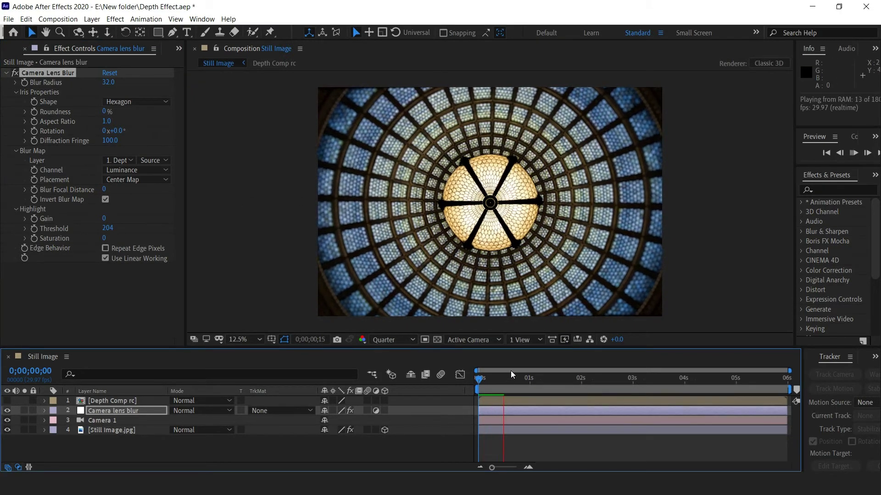
Step: Lower the Blur Radius to 15 and preview the animation again
click(109, 82)
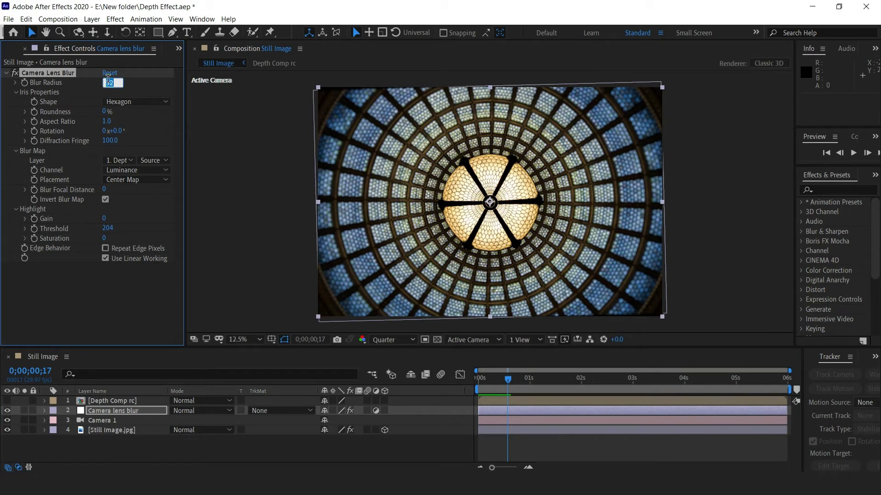
key(Return)
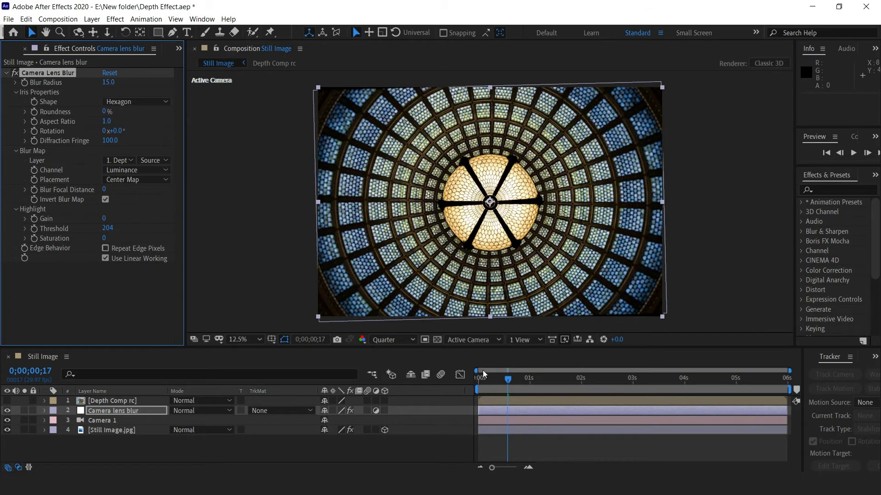
click(505, 381)
key(space)
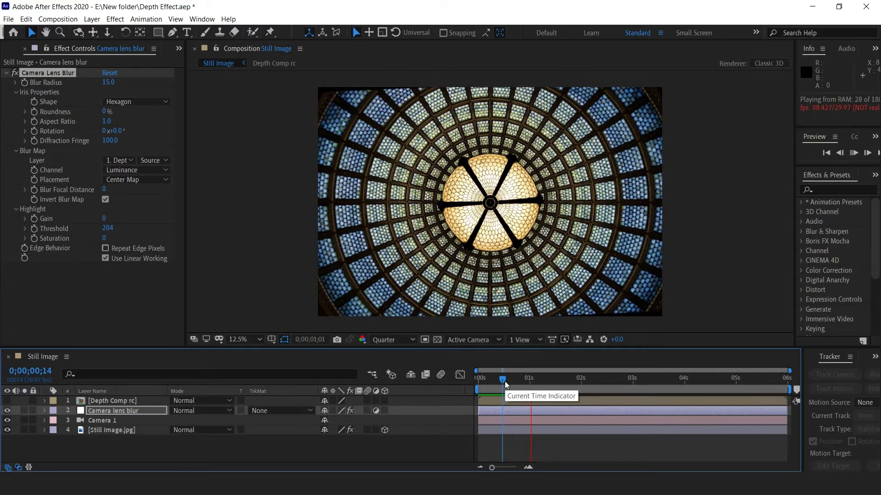
Step: Nest Still Image in a new 1920×1080 comp named 'Still Image 2 output'
click(18, 50)
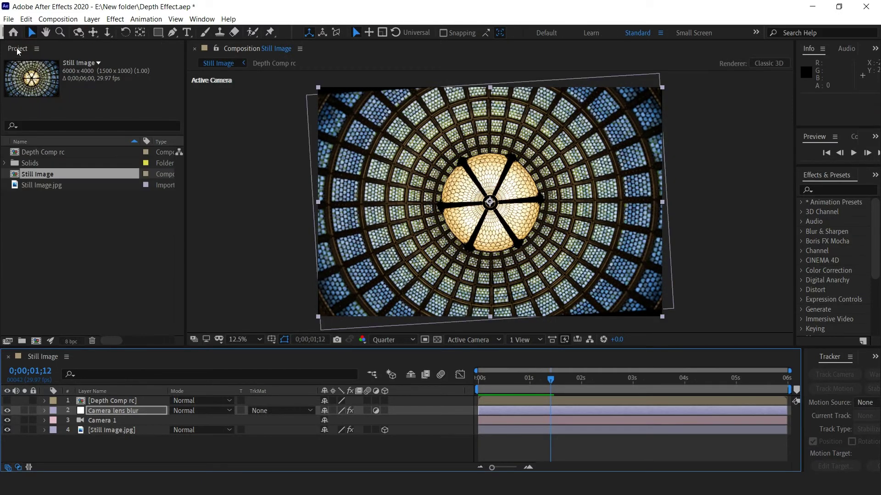
drag(49, 174, 35, 340)
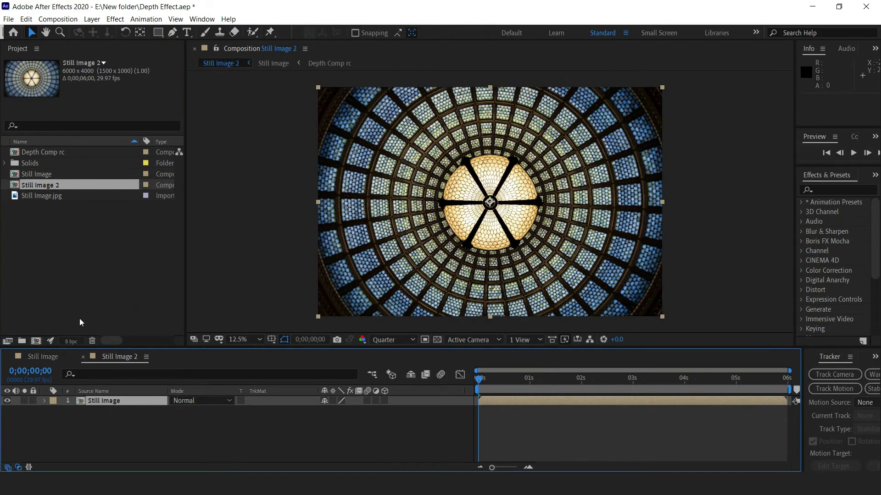
click(138, 431)
key(ctrl+k)
click(463, 84)
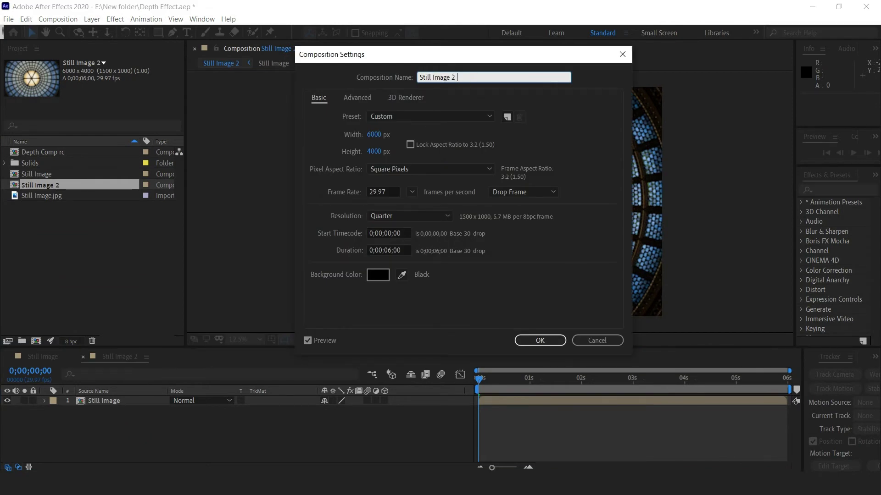
text(output)
click(377, 134)
text(1920)
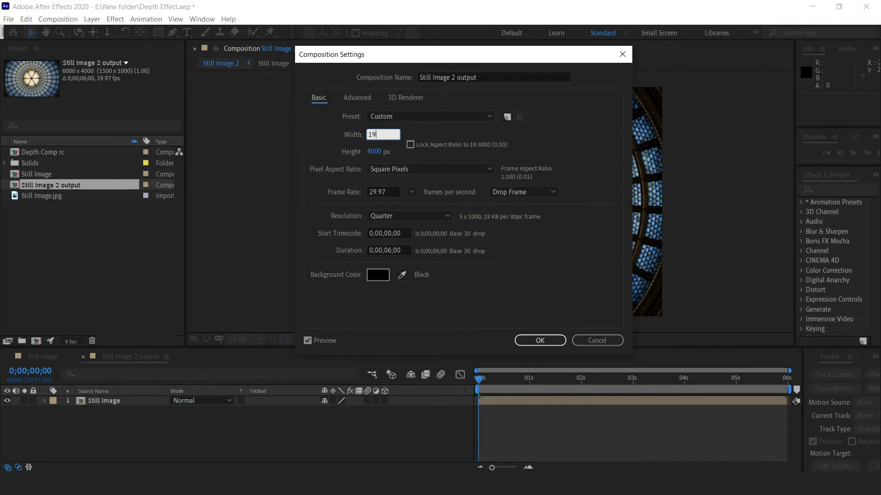
click(380, 152)
text(1080)
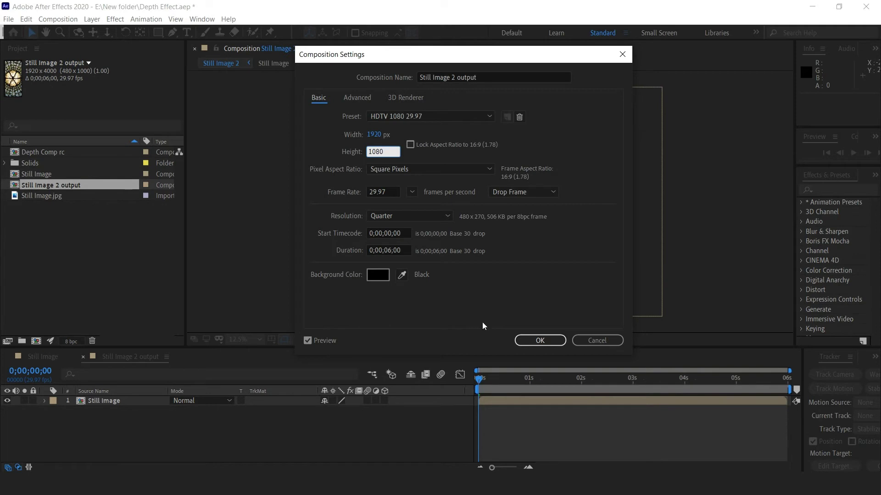
click(541, 340)
Step: Scale down the nested Still Image layer to fit the HD frame
click(135, 402)
key(s)
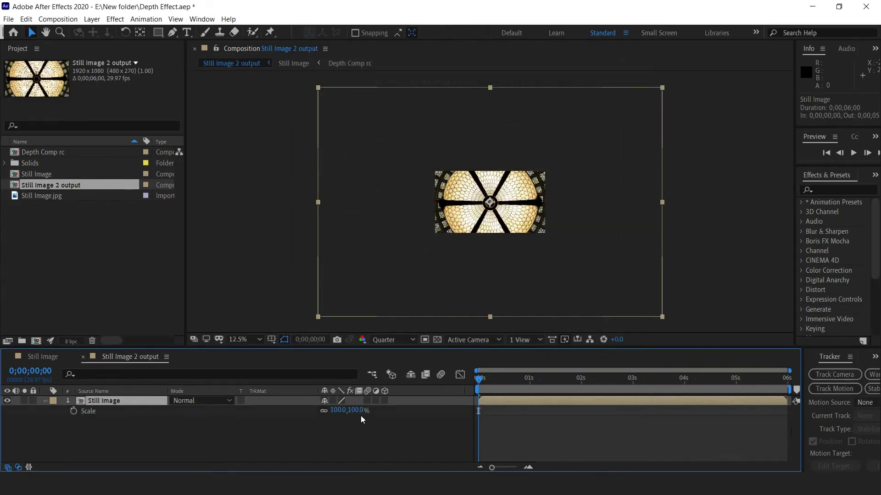
mouse_move(354, 410)
mouse_down()
mouse_move(335, 409)
mouse_move(348, 415)
mouse_up()
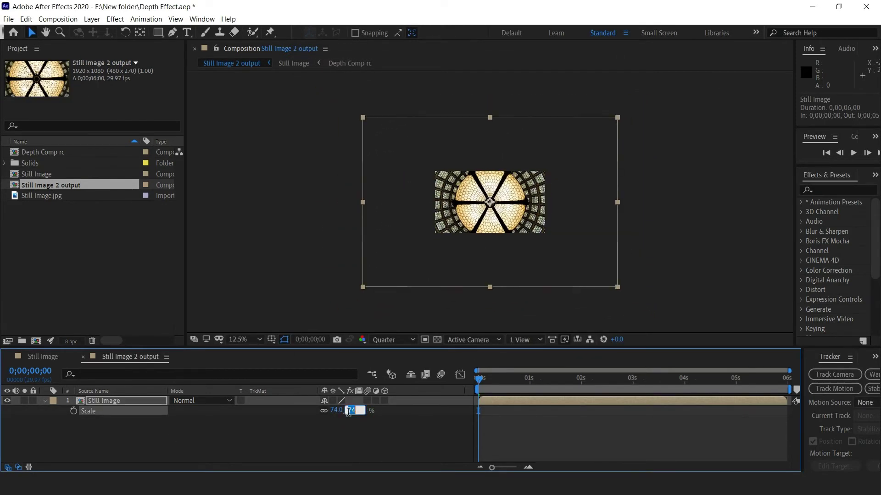
Step: Import Bar png.png, place it above Still Image in the output comp, and preview the result
double_click(106, 252)
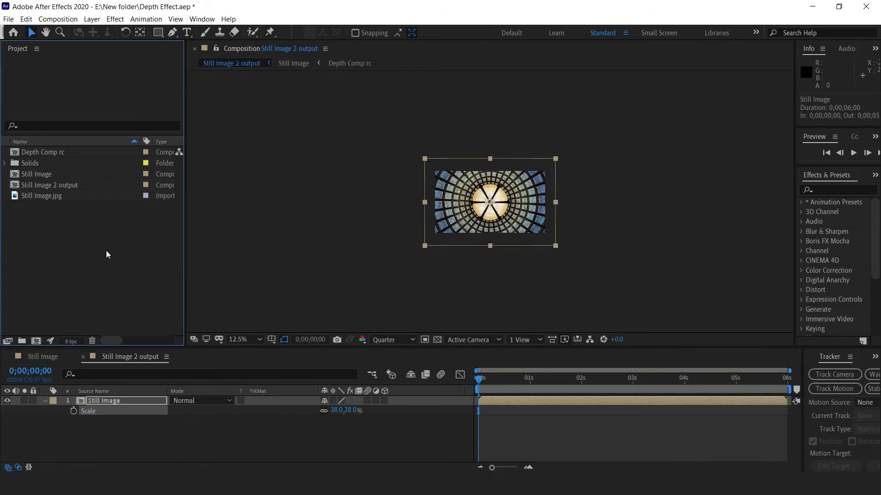
click(438, 357)
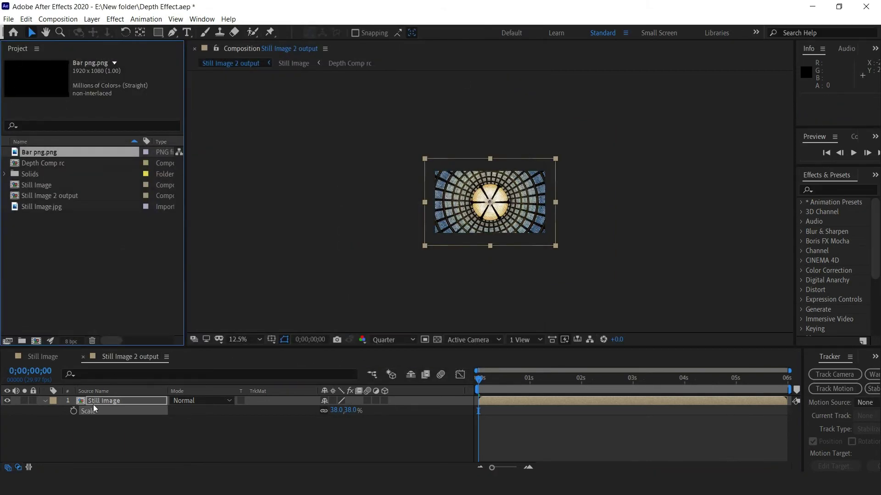
drag(95, 388, 96, 396)
key(space)
key(period)
key(period)
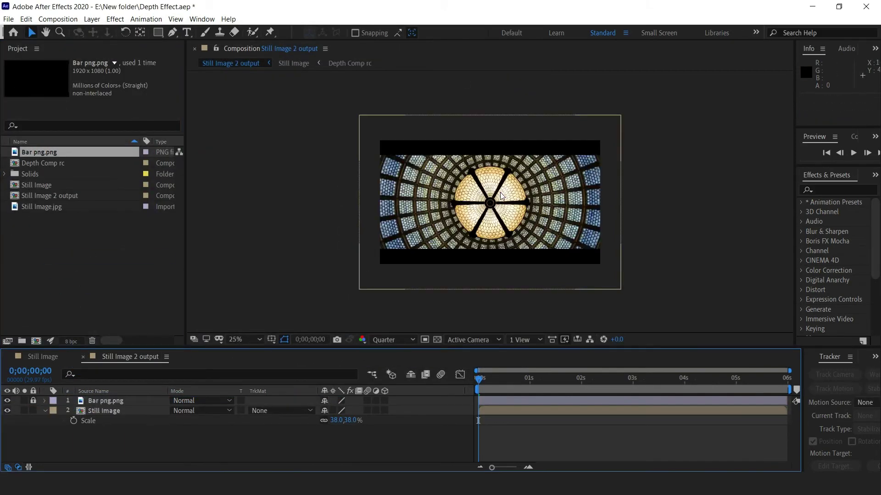